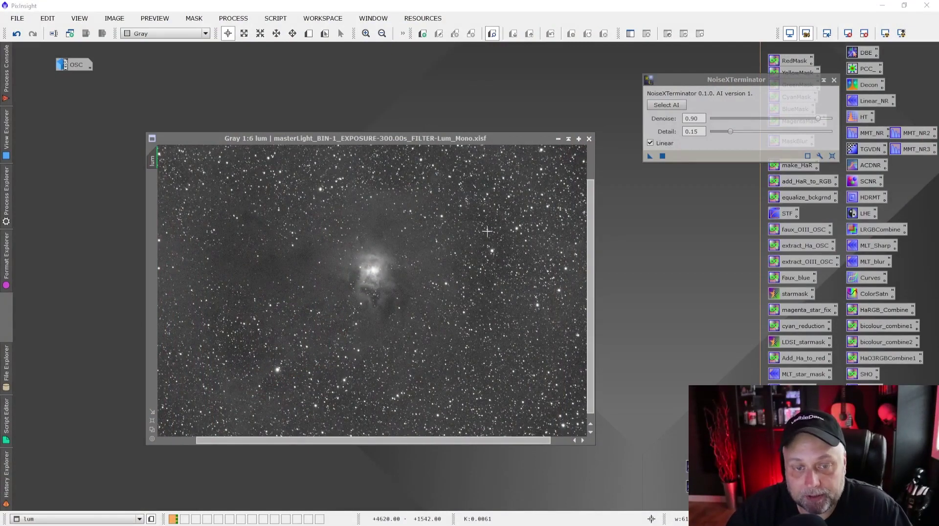
pyautogui.scroll(5, 419, 248)
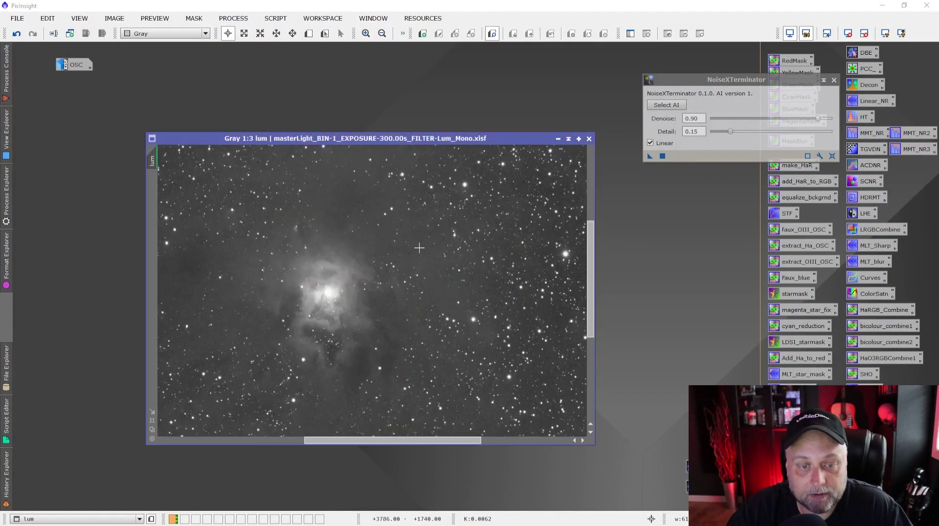
pyautogui.scroll(-2, 419, 248)
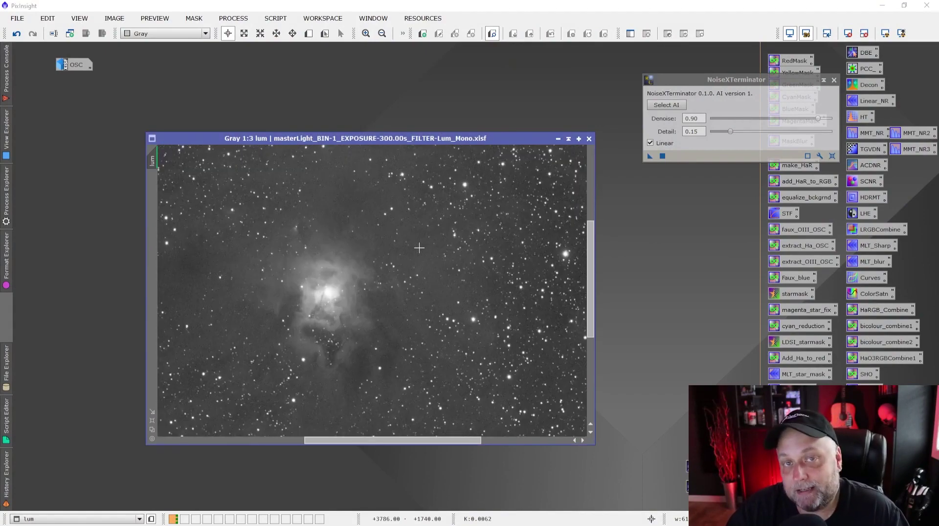
pyautogui.scroll(-2, 420, 248)
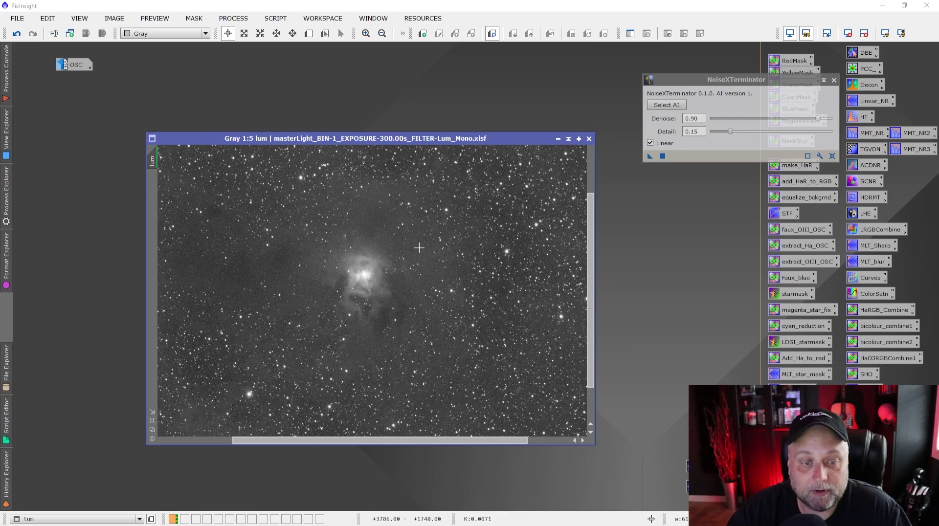
pyautogui.scroll(3, 420, 248)
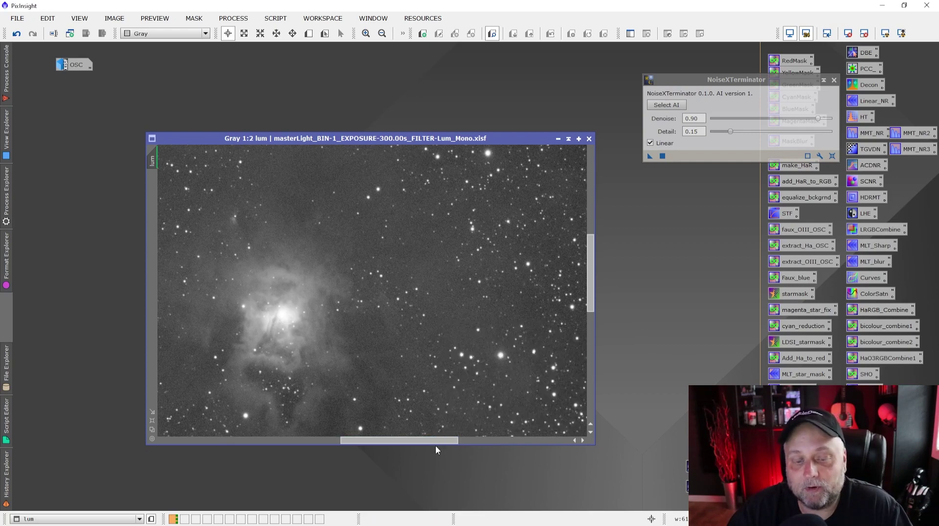
pyautogui.scroll(-2, 350, 335)
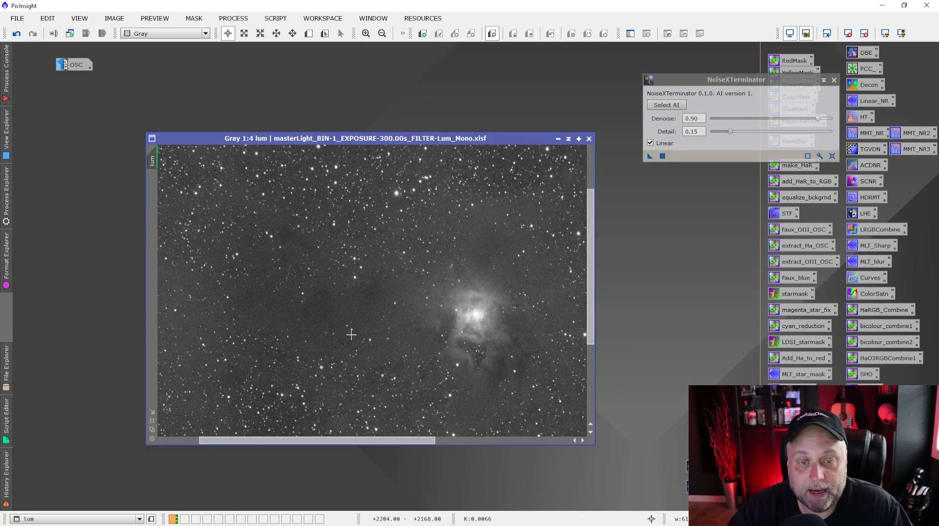
pyautogui.click(848, 34)
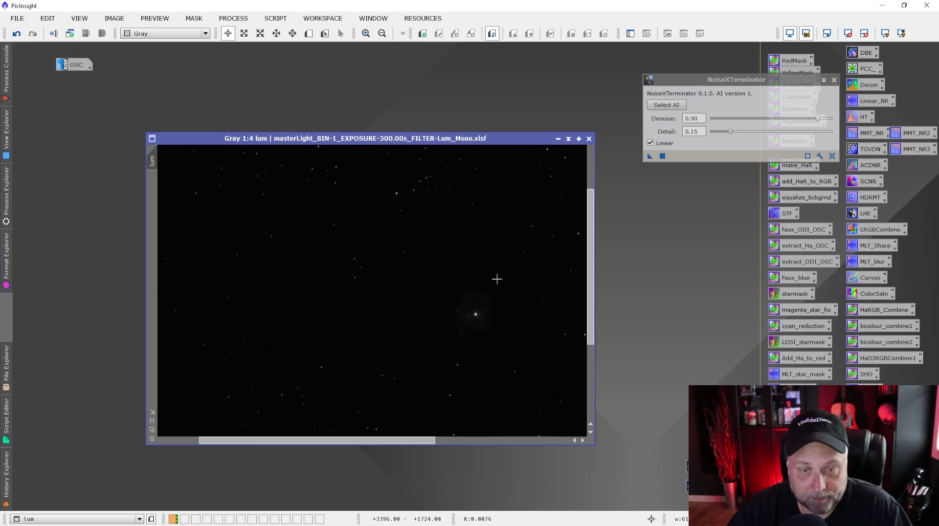
pyautogui.click(885, 33)
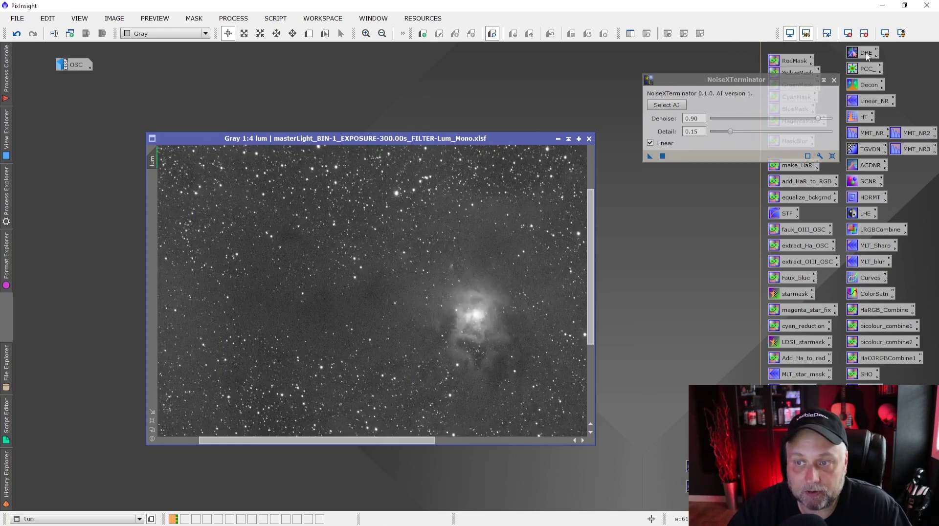
pyautogui.scroll(1, 454, 290)
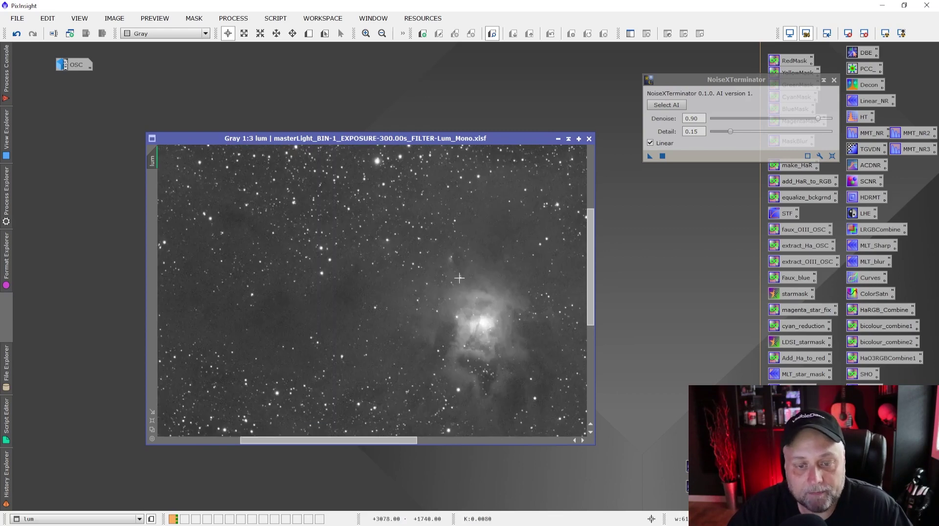
pyautogui.scroll(-2, 459, 278)
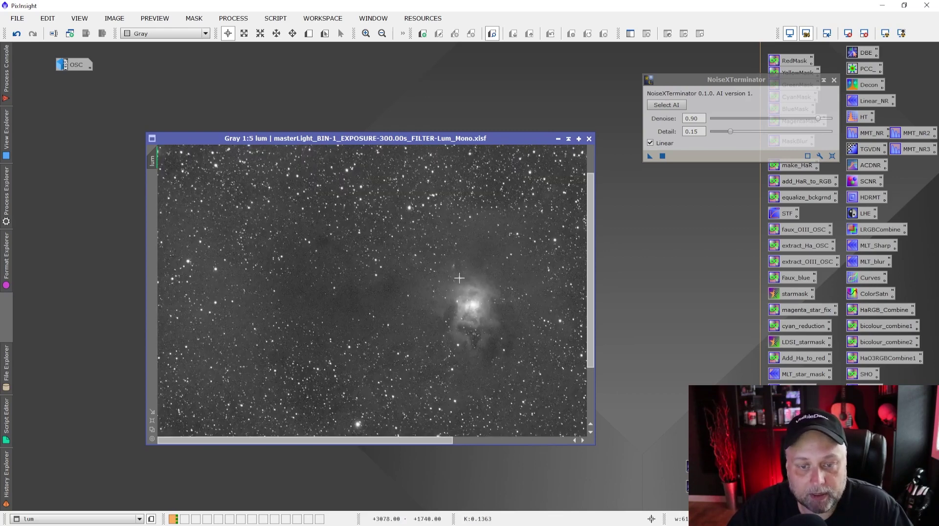
pyautogui.scroll(1, 460, 278)
# Outline Preview01 around the Iris Nebula, view it alone at 1:1, and bring NoiseXTerminator over it.
pyautogui.click(308, 33)
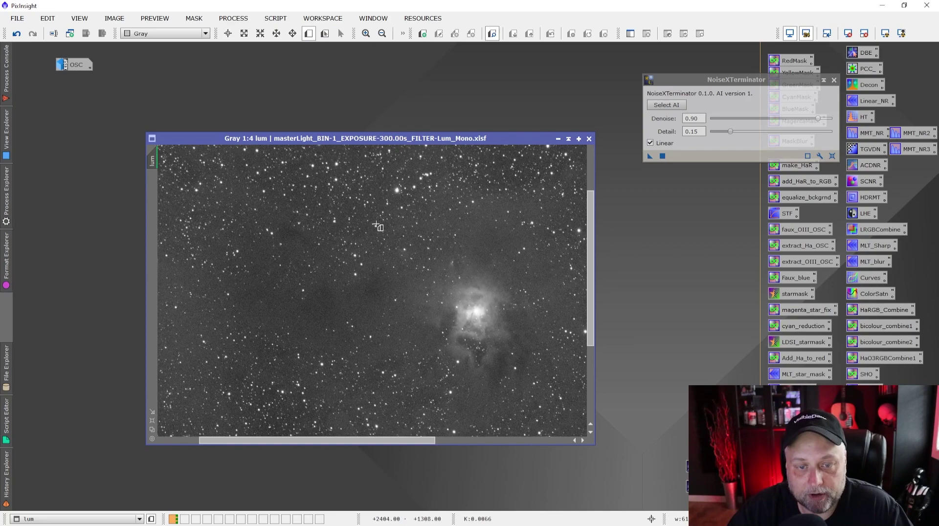
pyautogui.moveTo(320, 193); pyautogui.dragTo(544, 404)
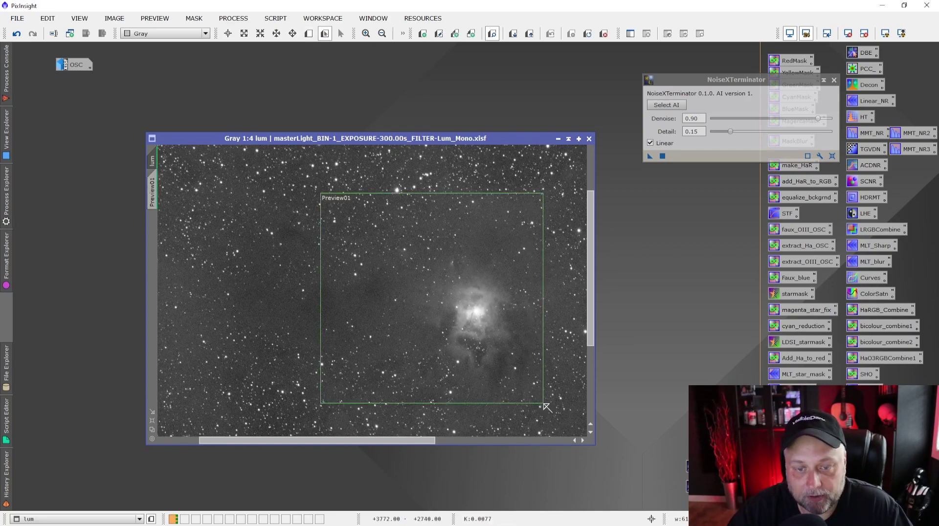
pyautogui.click(152, 192)
pyautogui.scroll(2, 367, 303)
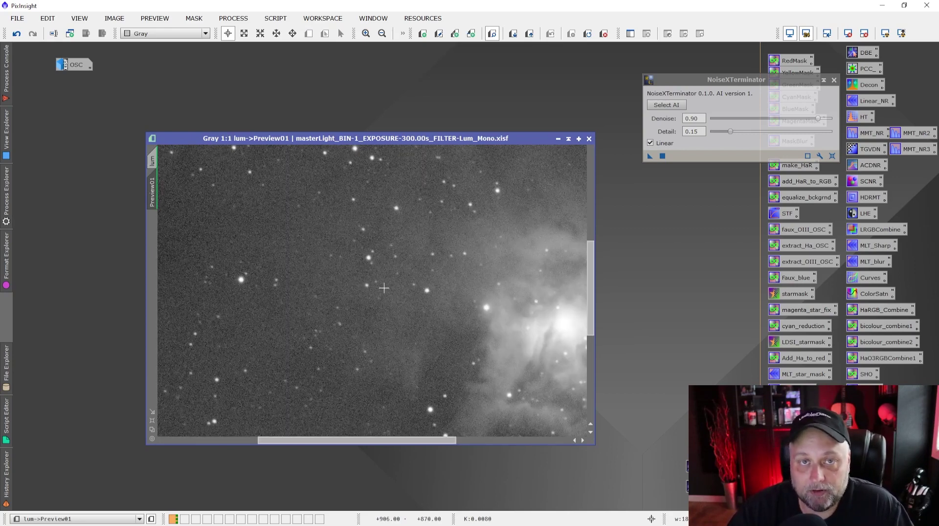
pyautogui.moveTo(740, 83); pyautogui.dragTo(443, 220)
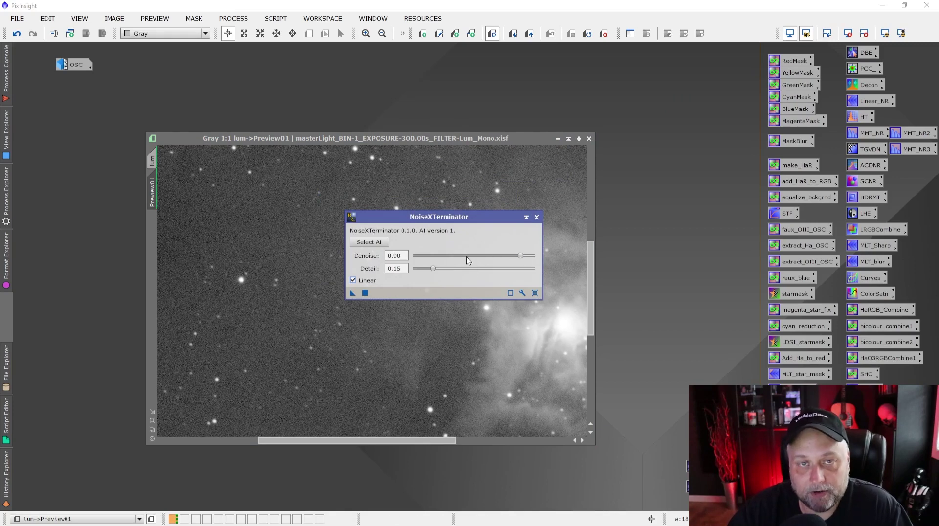
# Move the NoiseXTerminator window back to the top right, keeping Denoise 0.90 and Detail 0.15.
pyautogui.moveTo(453, 269)
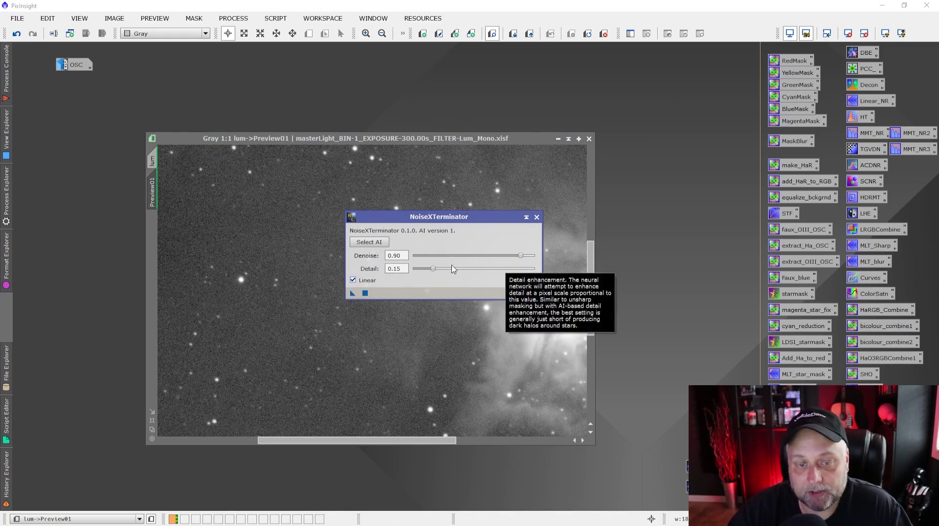
pyautogui.moveTo(438, 217); pyautogui.dragTo(707, 92)
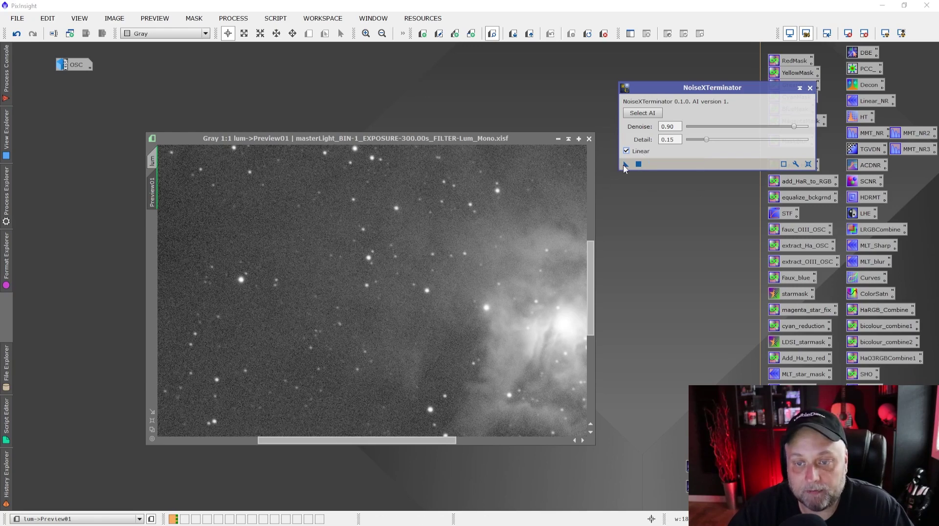
# Drop a NoiseXTerminator instance onto Preview01 of the Iris Nebula luminance to denoise it.
pyautogui.moveTo(626, 165); pyautogui.dragTo(359, 266)
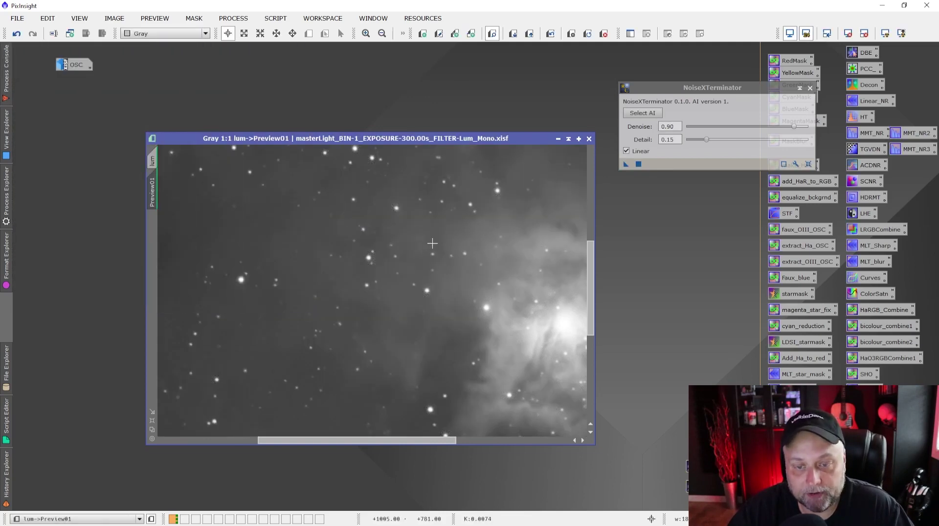
pyautogui.moveTo(423, 441); pyautogui.dragTo(318, 450)
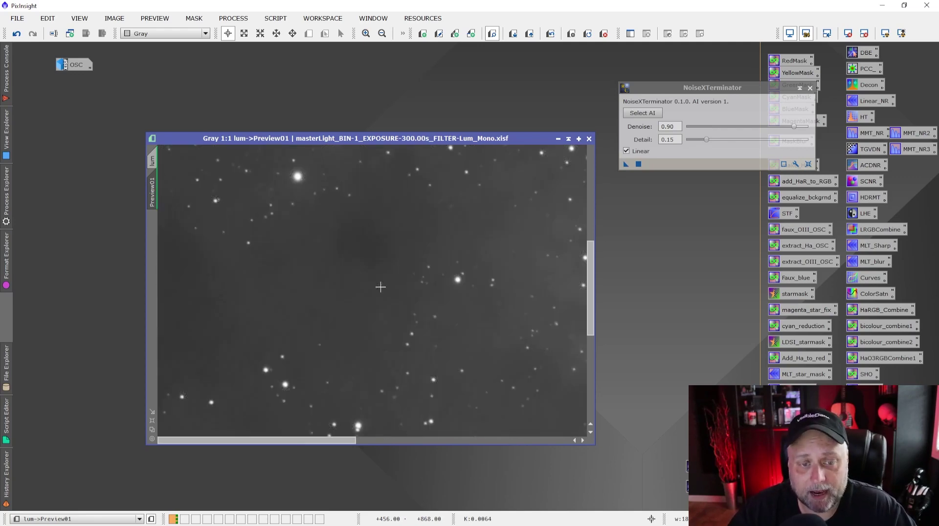
# Maximize the image window and zoom the denoised preview to 2:1.
pyautogui.click(579, 139)
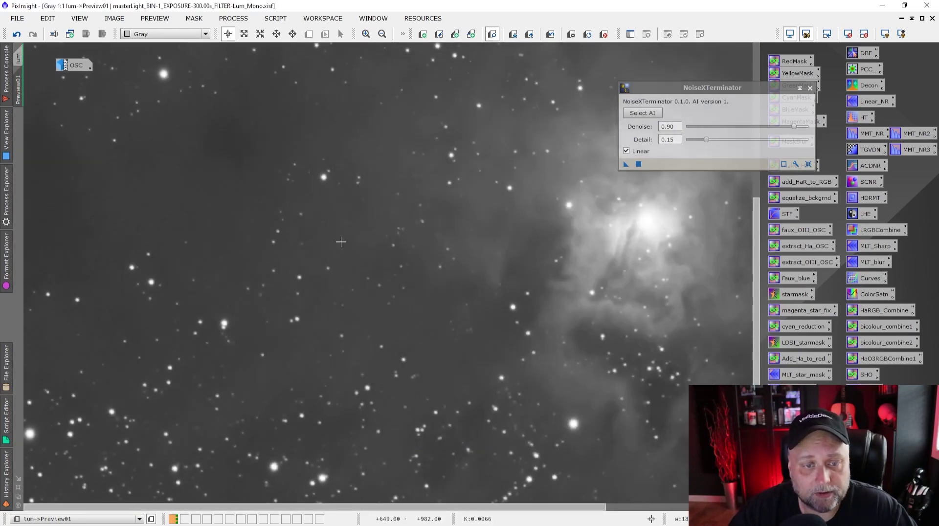
pyautogui.scroll(-3, 341, 242)
pyautogui.scroll(4, 341, 241)
pyautogui.scroll(-2, 341, 242)
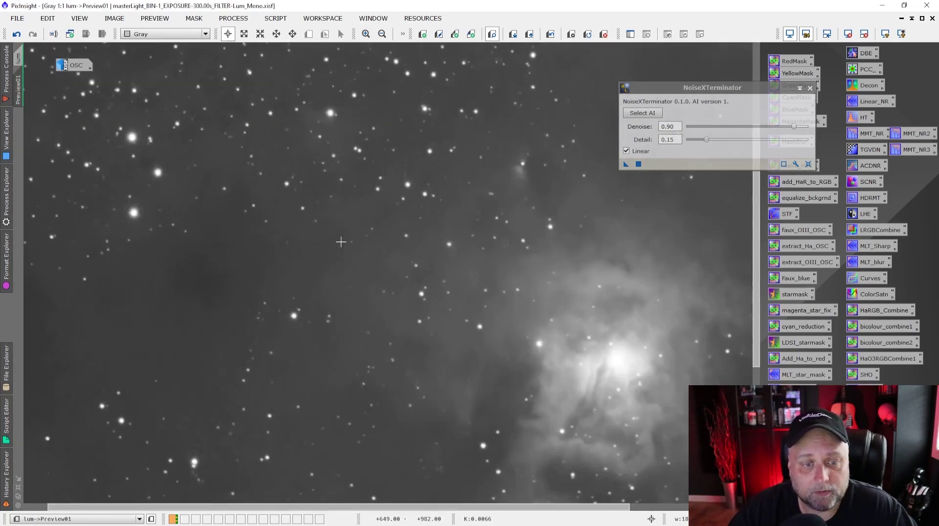
pyautogui.scroll(2, 341, 241)
# Toggle Preview01 between the noisy original and the denoised result, ending on the denoised version.
pyautogui.hotkey('ctrl', 'shift', 'z')
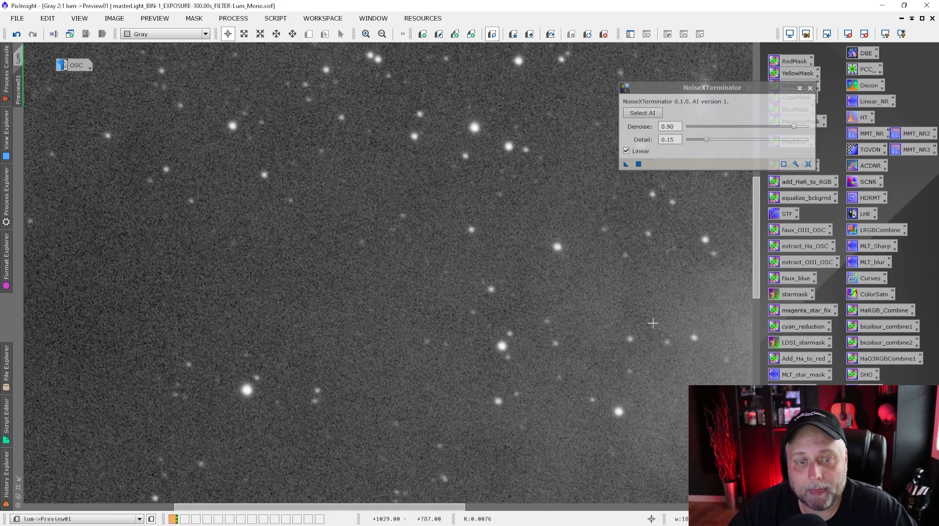
pyautogui.hotkey('ctrl', 'shift', 'z')
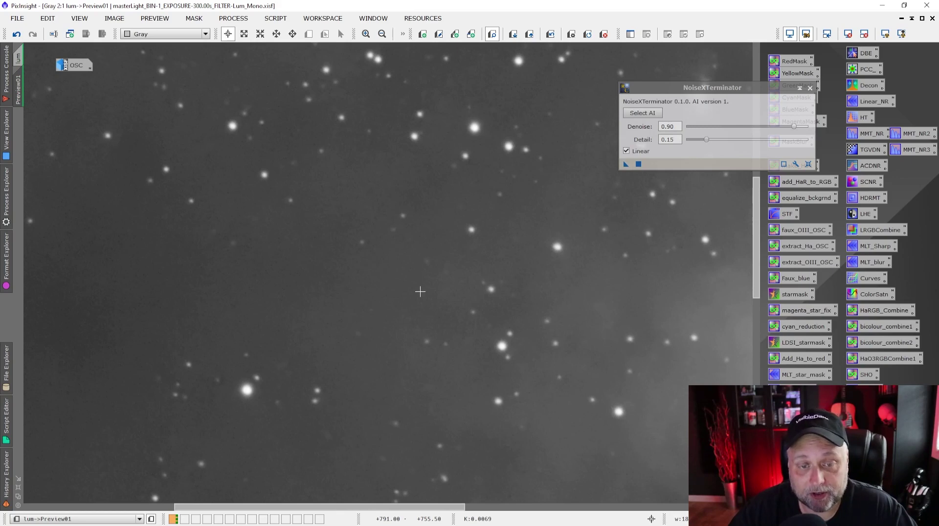
pyautogui.hotkey('ctrl', 'z')
pyautogui.hotkey('ctrl', 'y')
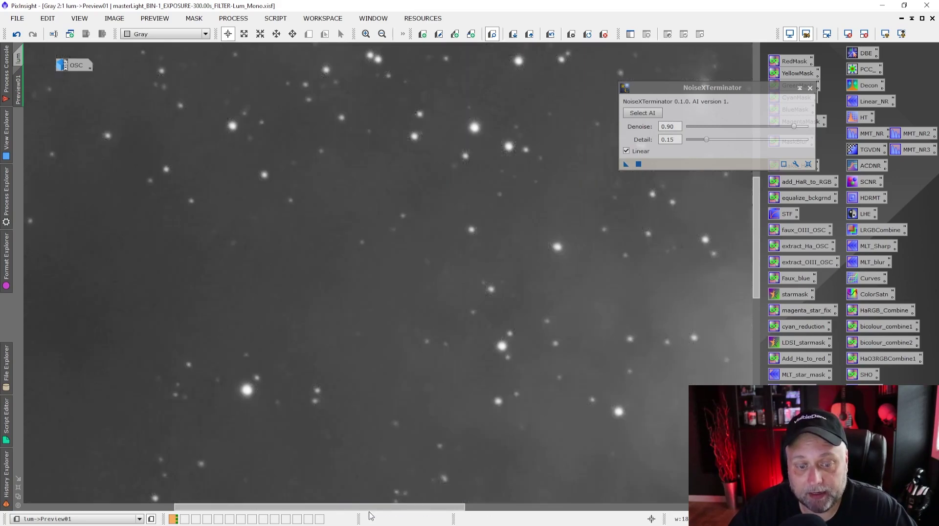
pyautogui.moveTo(371, 513); pyautogui.dragTo(554, 510)
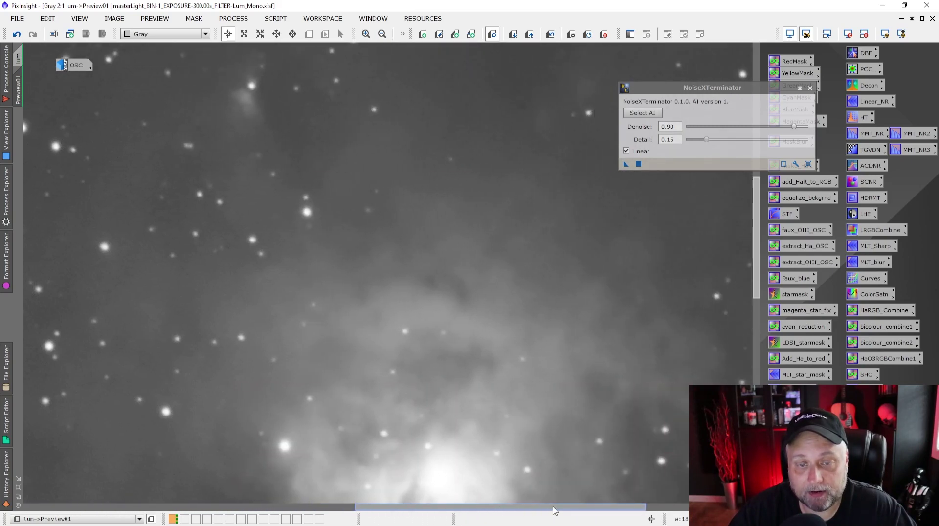
# Flip the Iris Nebula preview repeatedly between the grainy original and the denoised result.
pyautogui.moveTo(757, 237); pyautogui.dragTo(744, 308)
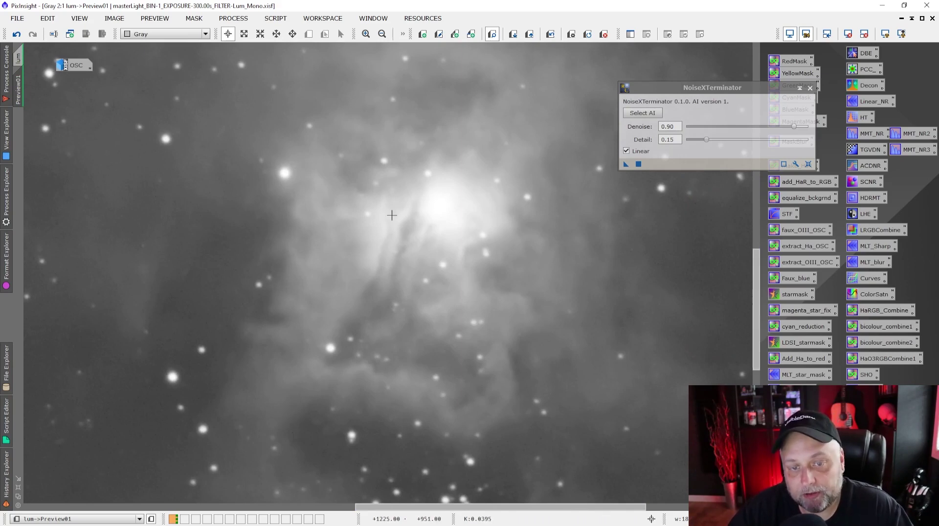
pyautogui.moveTo(392, 215); pyautogui.dragTo(466, 226)
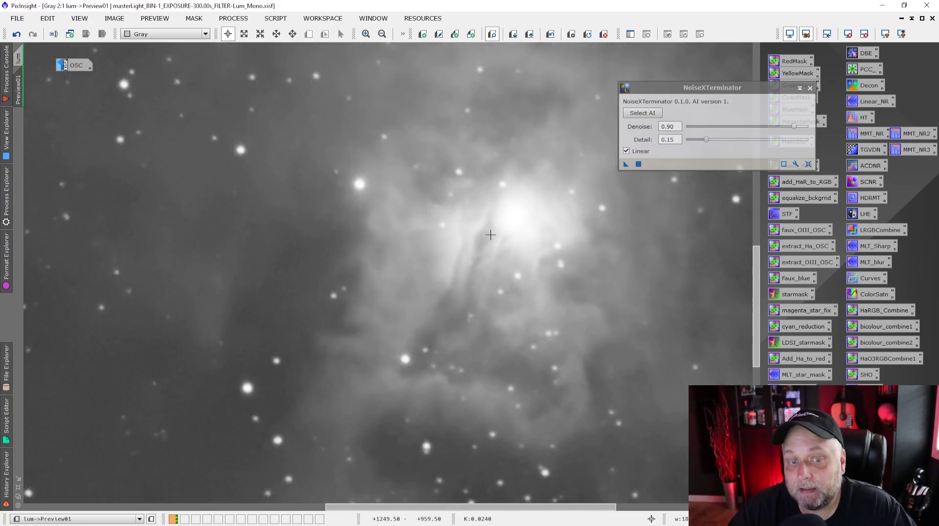
pyautogui.hotkey('ctrl', 'shift', 'z')
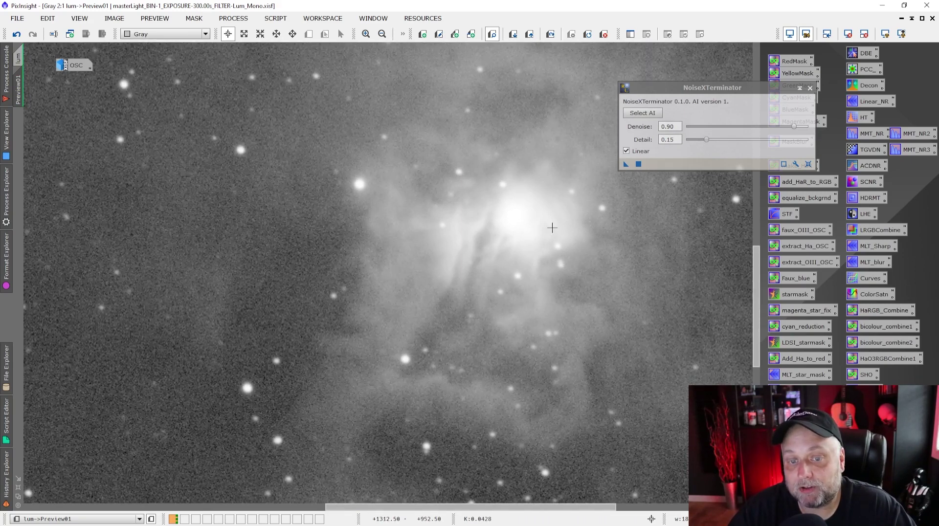
pyautogui.hotkey('ctrl', 'shift', 'z')
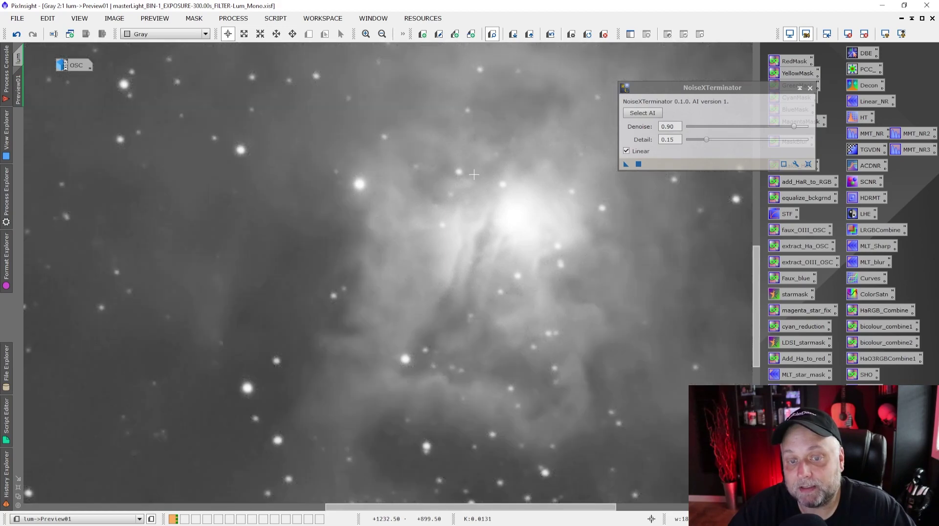
pyautogui.hotkey('ctrl', 'shift', 'z')
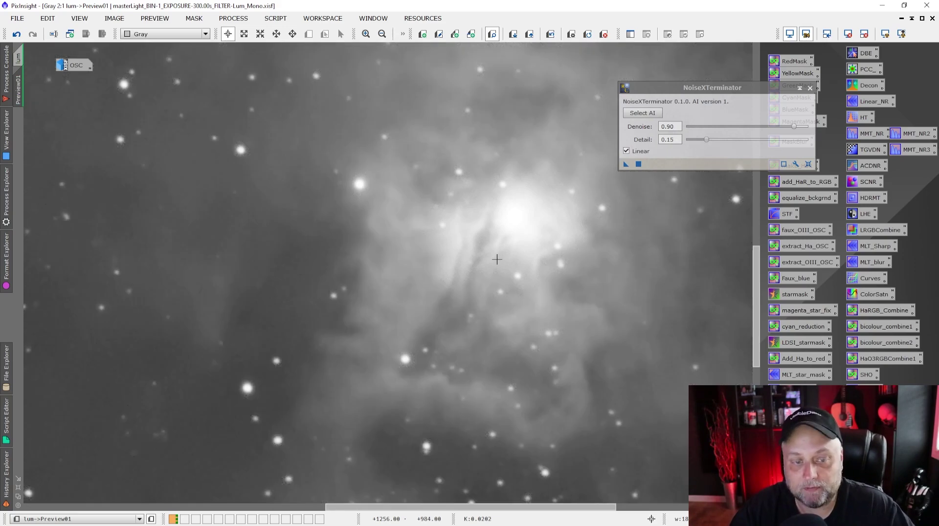
pyautogui.hotkey('ctrl', 'shift', 'z')
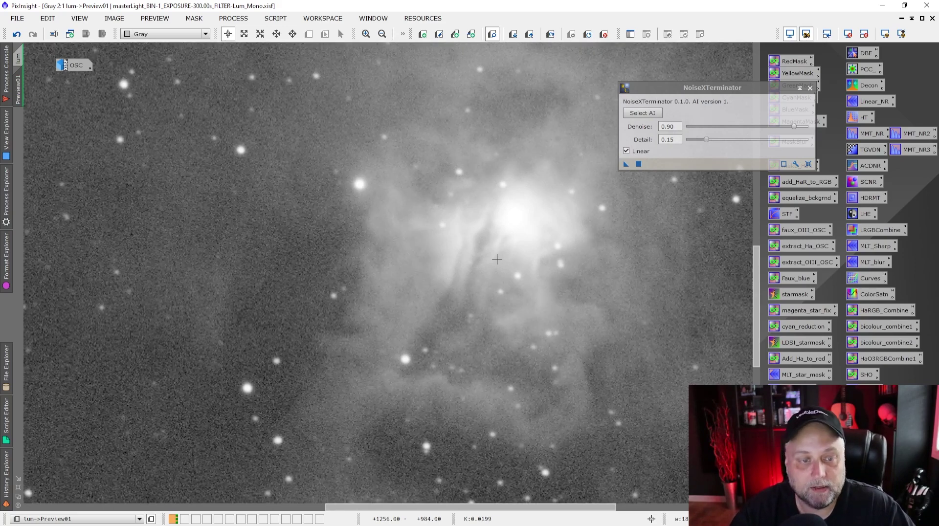
pyautogui.hotkey('ctrl', 'shift', 'z')
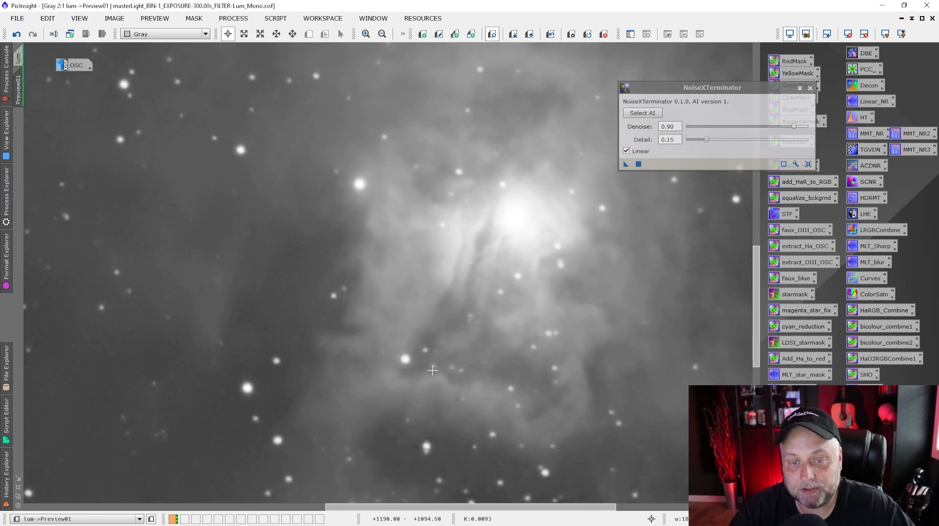
pyautogui.hotkey('ctrl', 'shift', 'z')
pyautogui.hotkey('ctrl', 'shift', 'z')
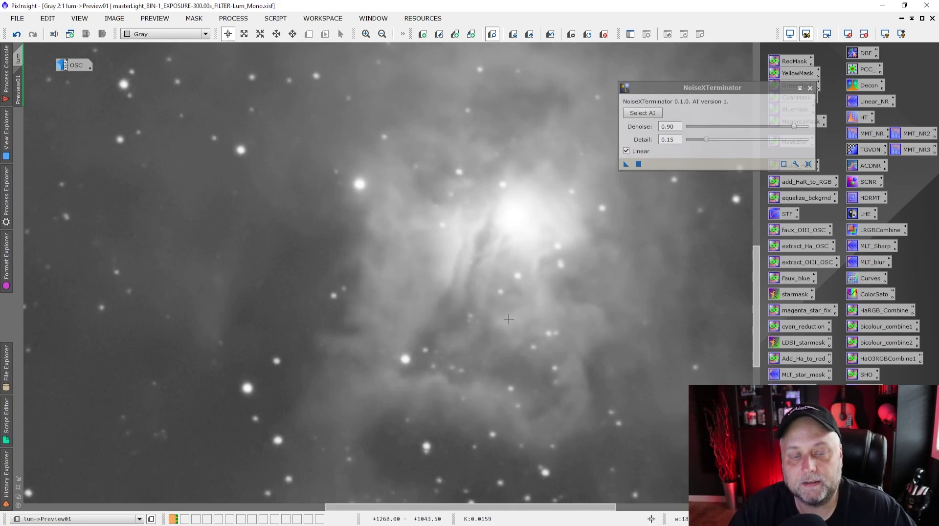
# Zoom in to inspect the smoothed dust wisps and grain-free background between stars.
pyautogui.scroll(-1, 476, 311)
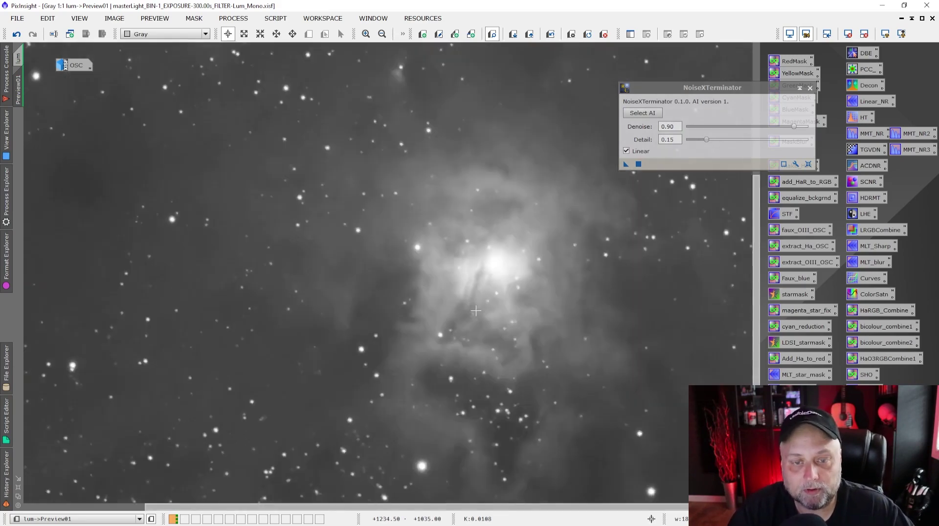
pyautogui.scroll(-1, 476, 311)
pyautogui.scroll(2, 230, 194)
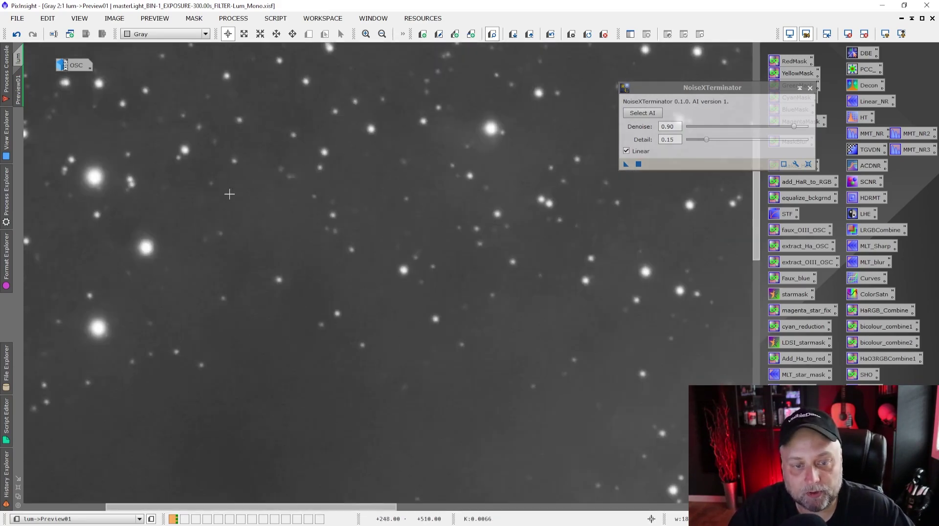
pyautogui.scroll(-1, 230, 194)
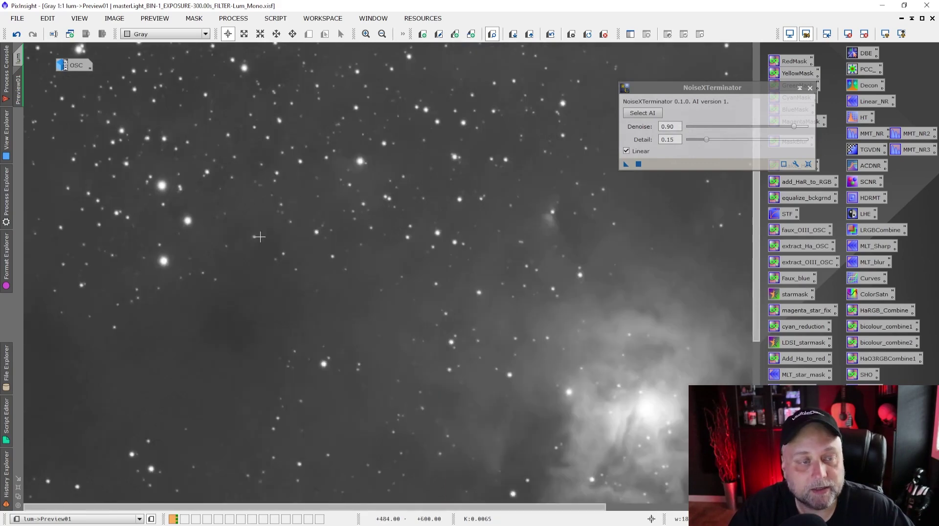
# Apply NoiseXTerminator globally to the whole lum luminance image.
pyautogui.click(19, 58)
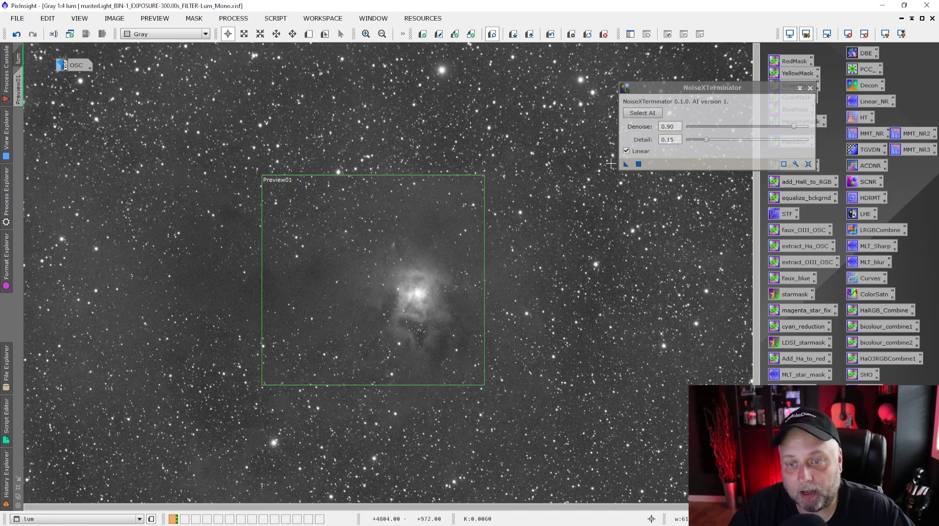
pyautogui.click(627, 164)
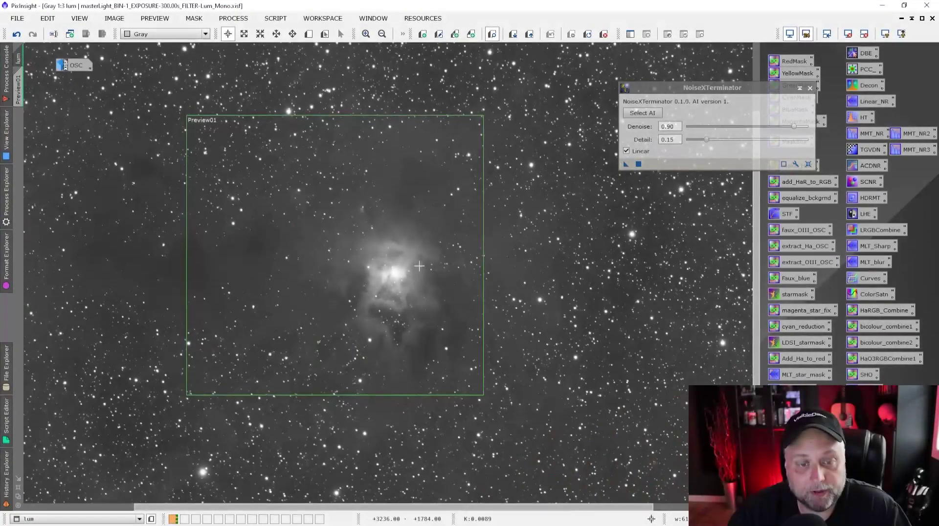
pyautogui.scroll(3, 420, 266)
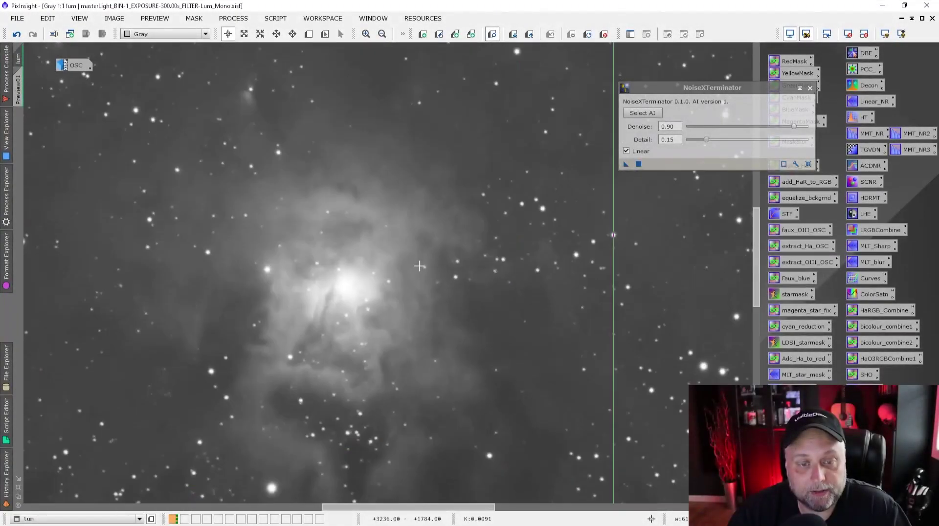
pyautogui.moveTo(431, 507); pyautogui.dragTo(361, 507)
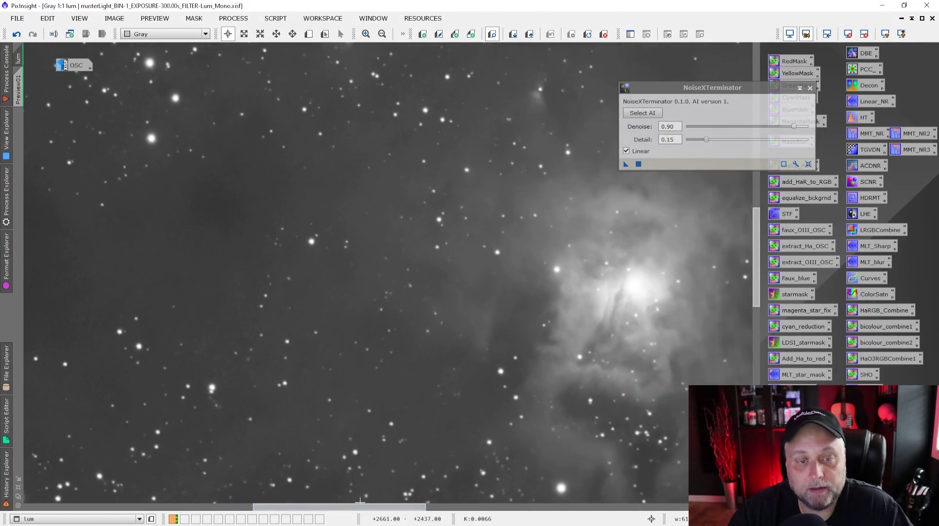
# Zoom in and undo/redo the noise reduction to compare, keeping the denoised result.
pyautogui.scroll(-2, 439, 365)
pyautogui.scroll(-1, 439, 364)
pyautogui.scroll(2, 266, 216)
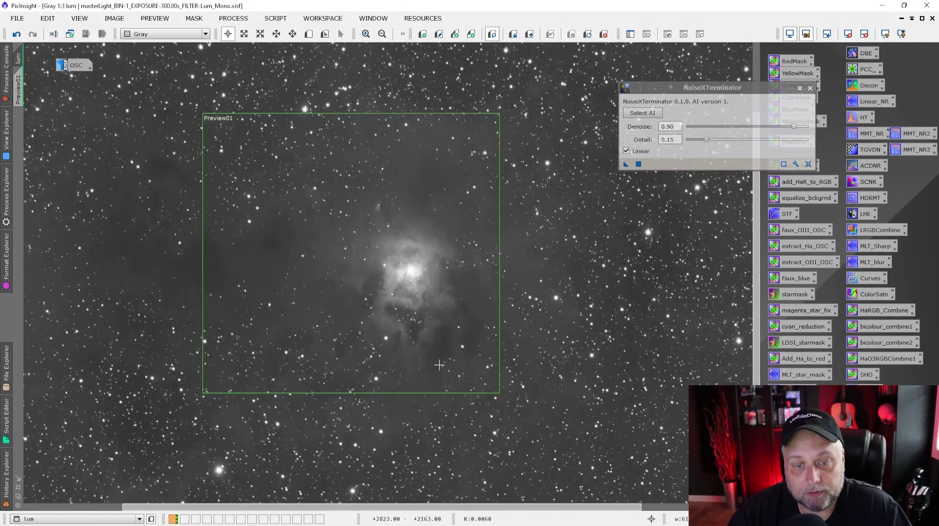
pyautogui.scroll(-1, 310, 226)
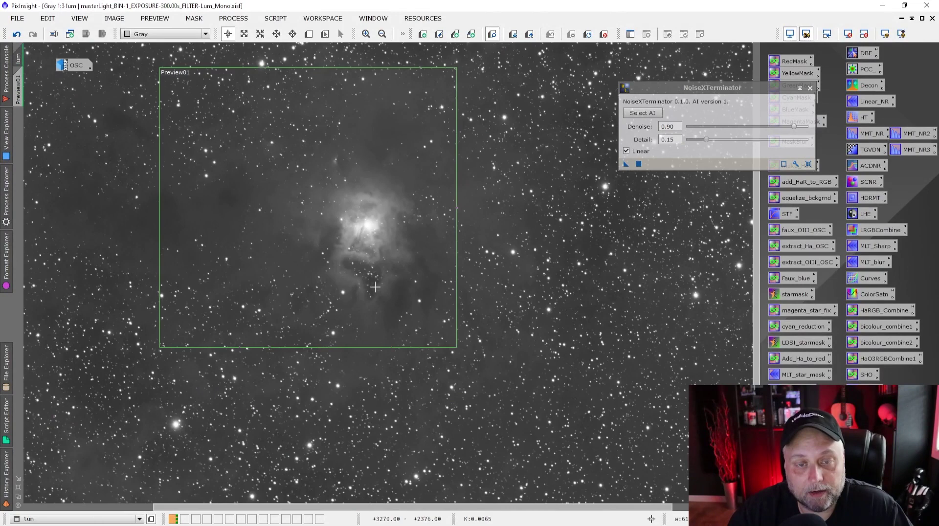
pyautogui.moveTo(754, 293); pyautogui.dragTo(757, 258)
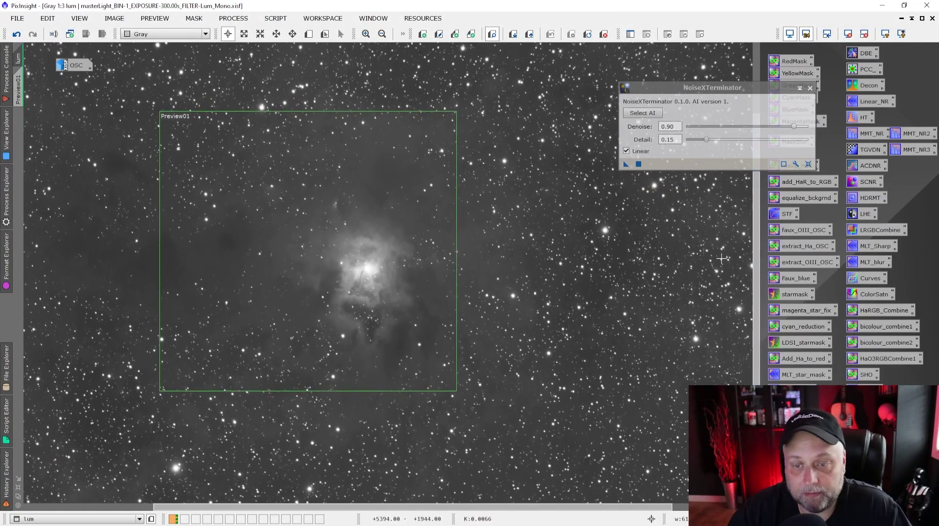
pyautogui.scroll(2, 627, 241)
pyautogui.scroll(1, 627, 242)
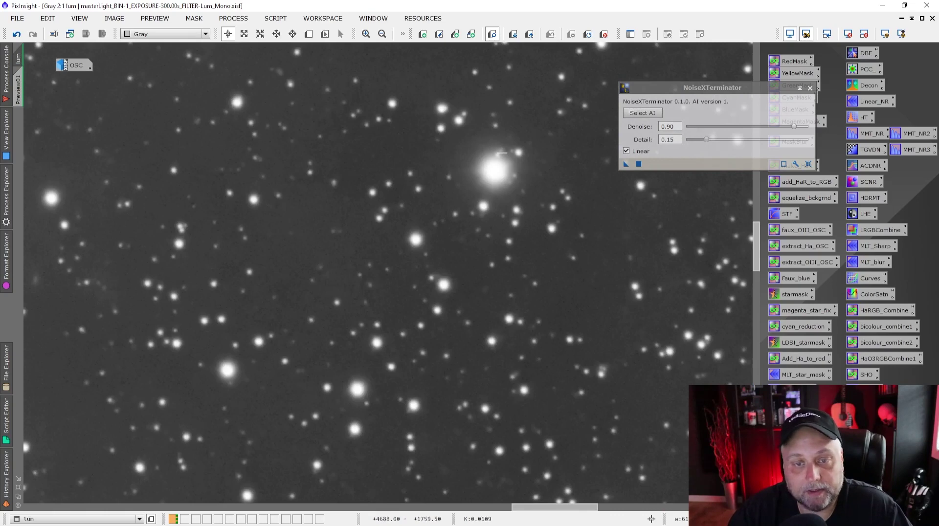
pyautogui.click(17, 34)
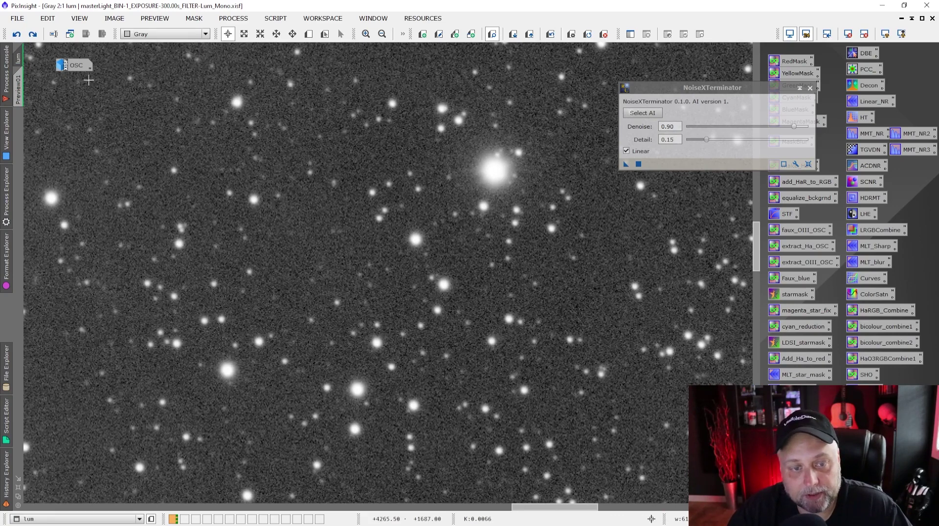
pyautogui.click(32, 34)
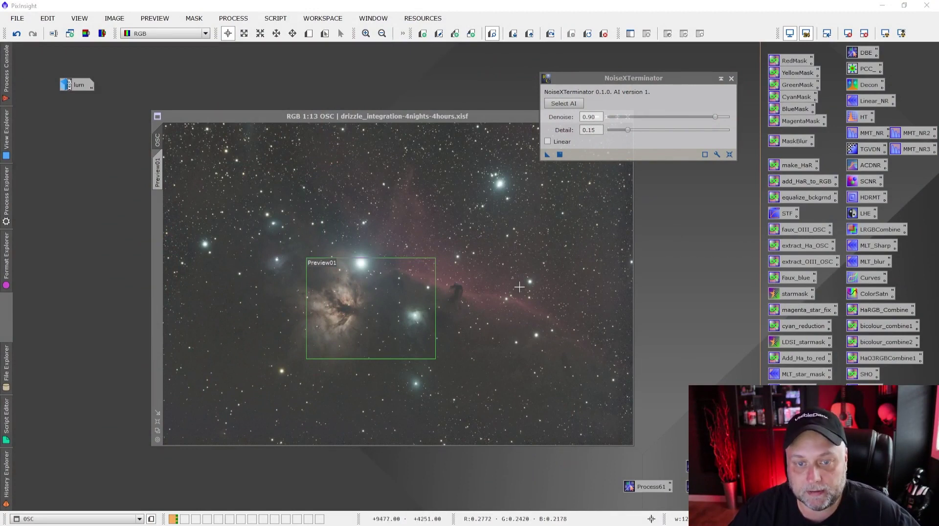
# Zoom in on the Preview01 box framing the Flame Nebula in the colour Horsehead image.
pyautogui.scroll(8, 344, 344)
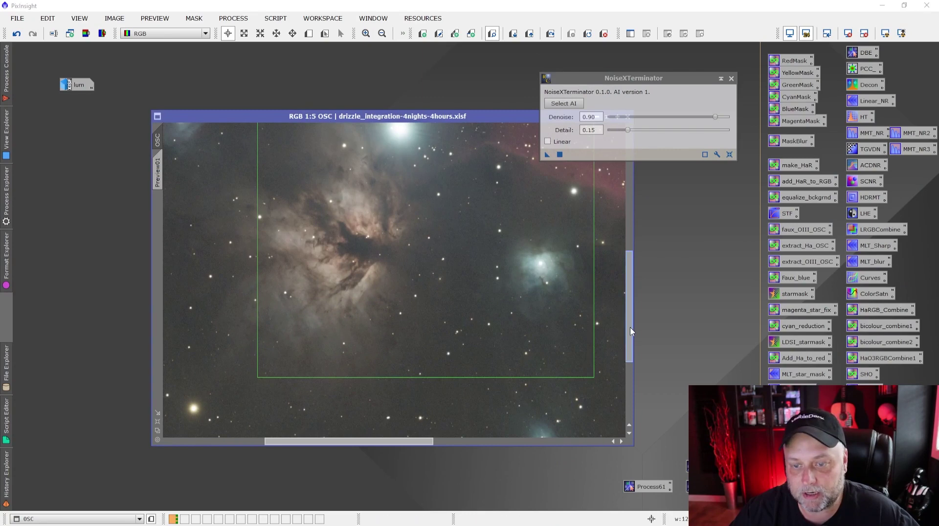
pyautogui.moveTo(630, 327); pyautogui.dragTo(626, 312)
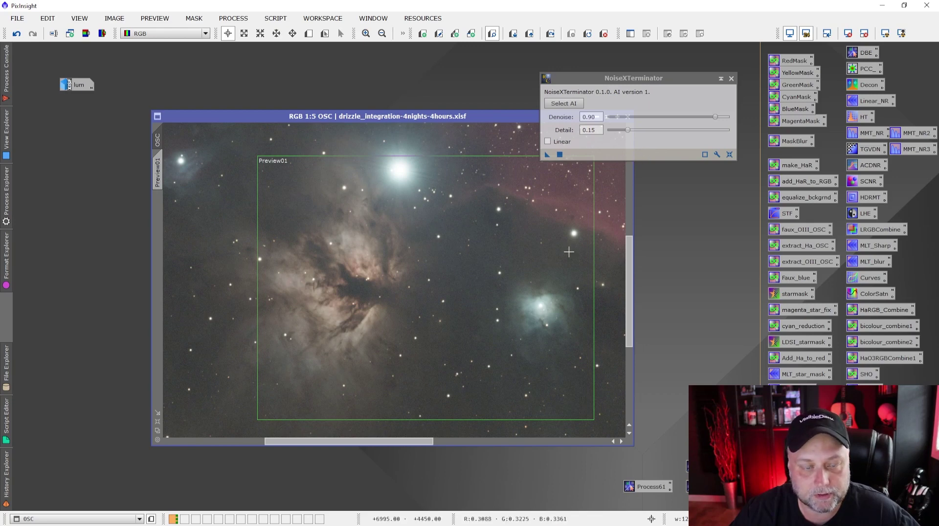
# Show the Flame Nebula Preview01 at 1:2 and run NoiseXTerminator on it.
pyautogui.click(157, 173)
pyautogui.scroll(-2, 340, 339)
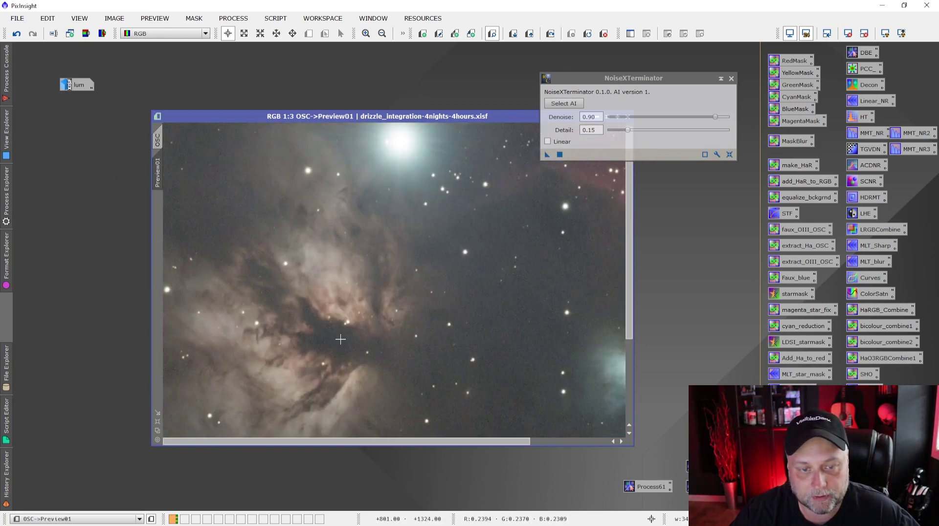
pyautogui.scroll(1, 340, 339)
pyautogui.moveTo(621, 262); pyautogui.dragTo(625, 284)
pyautogui.moveTo(428, 442); pyautogui.dragTo(395, 447)
pyautogui.moveTo(547, 155); pyautogui.dragTo(438, 268)
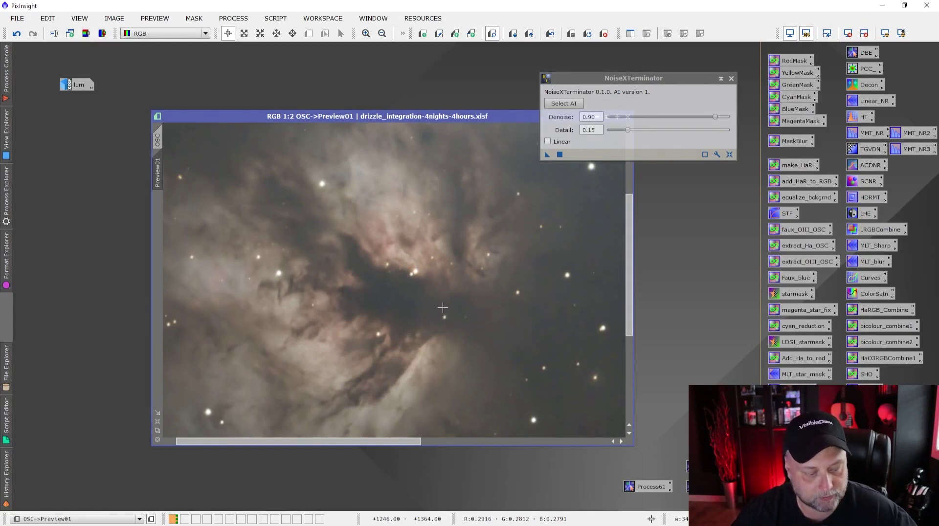
pyautogui.hotkey('ctrl', 'shift', 'z')
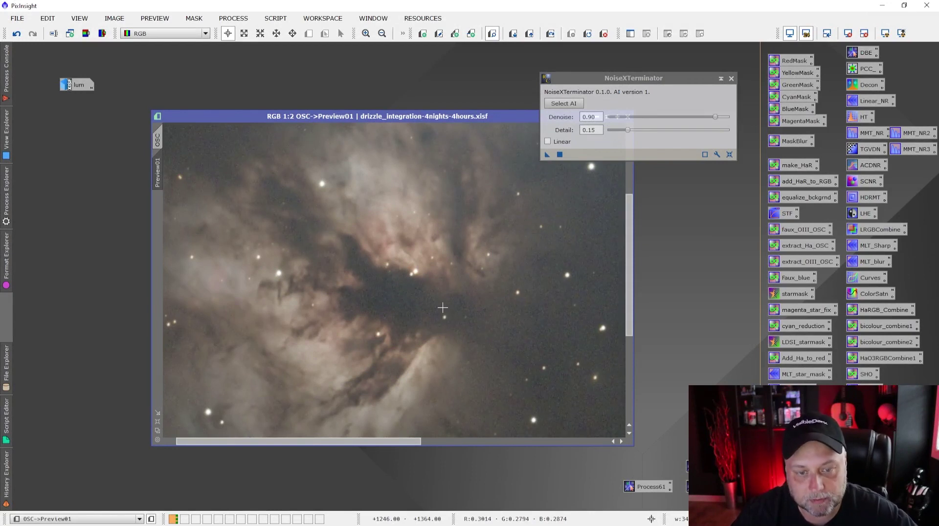
pyautogui.hotkey('ctrl', 'shift', 'z')
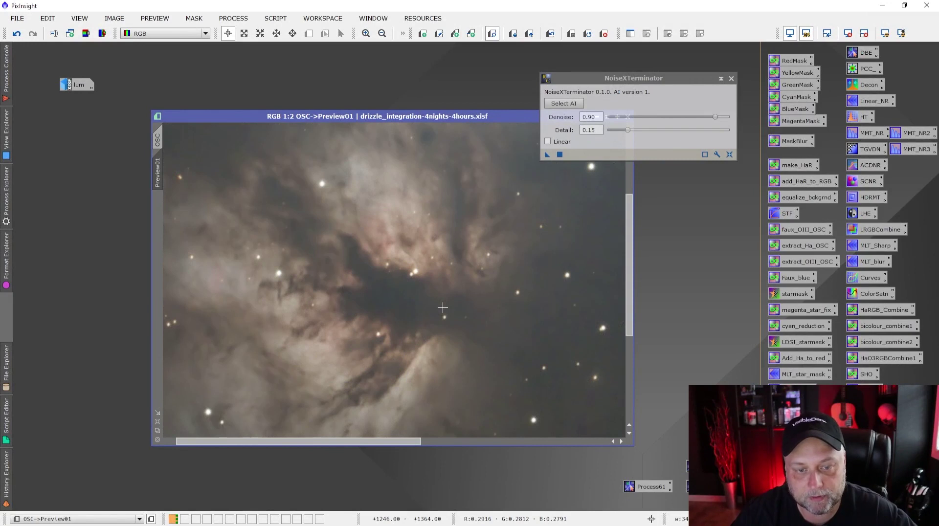
pyautogui.hotkey('ctrl', '+')
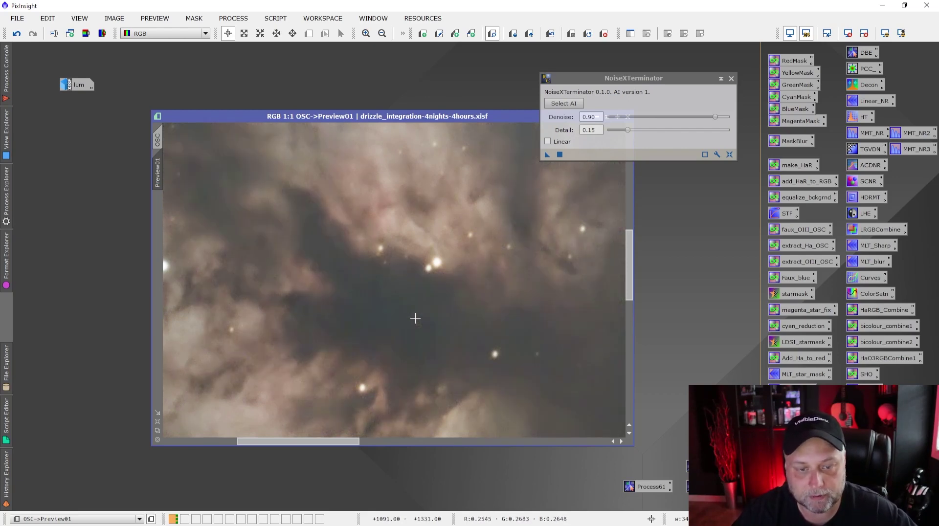
pyautogui.hotkey('ctrl', 'shift', 'z')
pyautogui.hotkey('ctrl', 'shift', 'z')
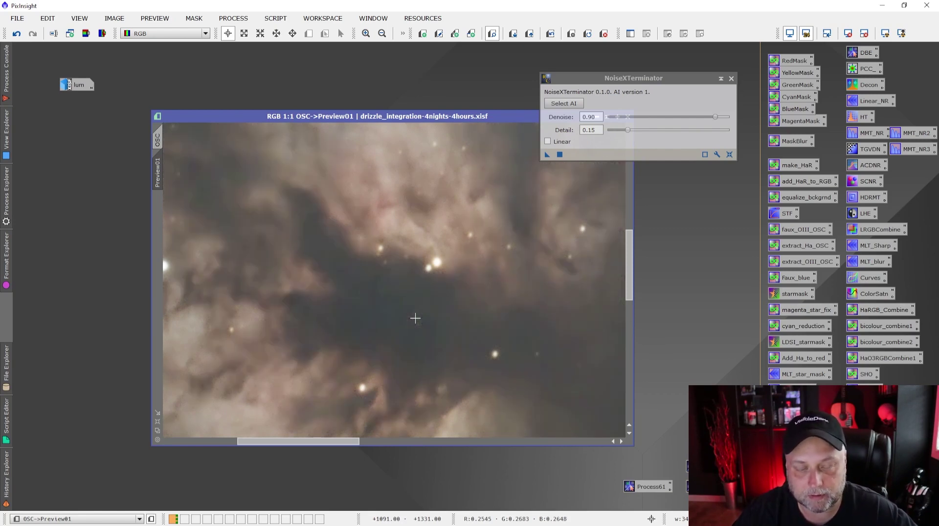
pyautogui.hotkey('ctrl', 'shift', 'z')
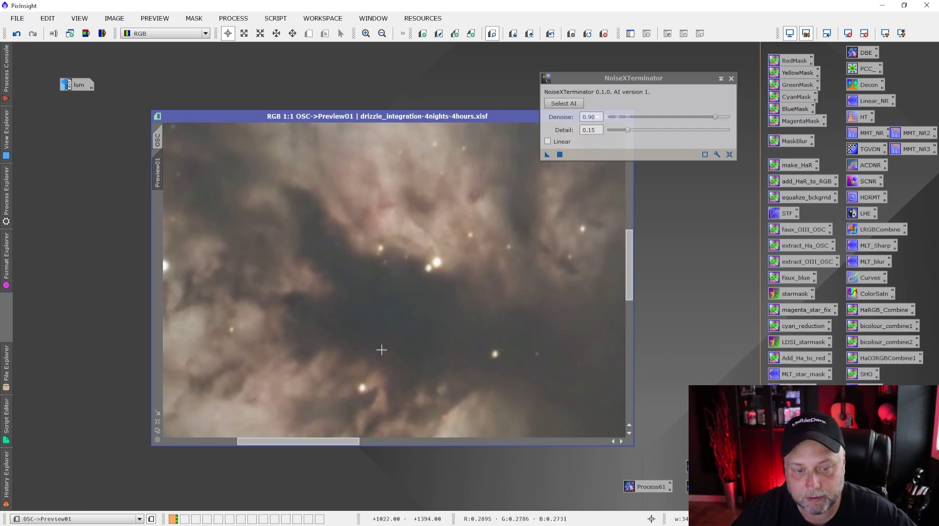
pyautogui.moveTo(319, 442); pyautogui.dragTo(519, 445)
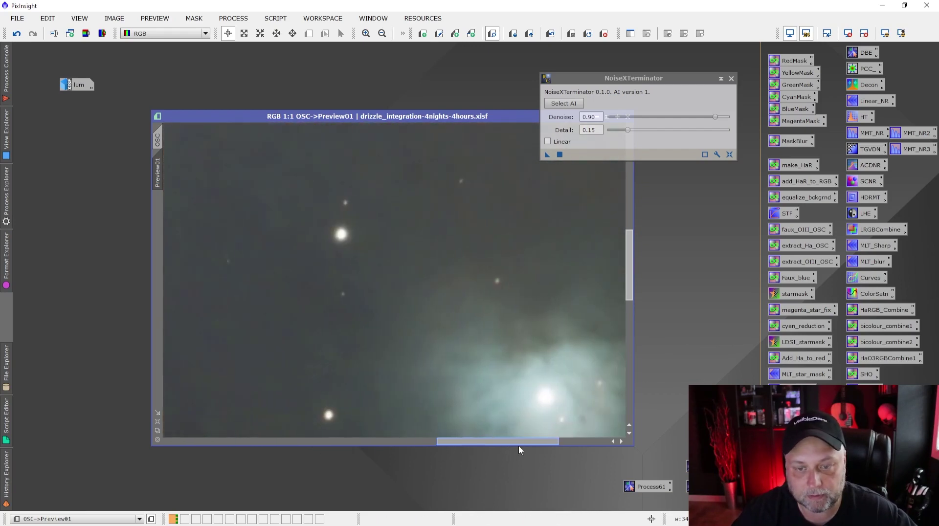
pyautogui.moveTo(629, 255); pyautogui.dragTo(624, 275)
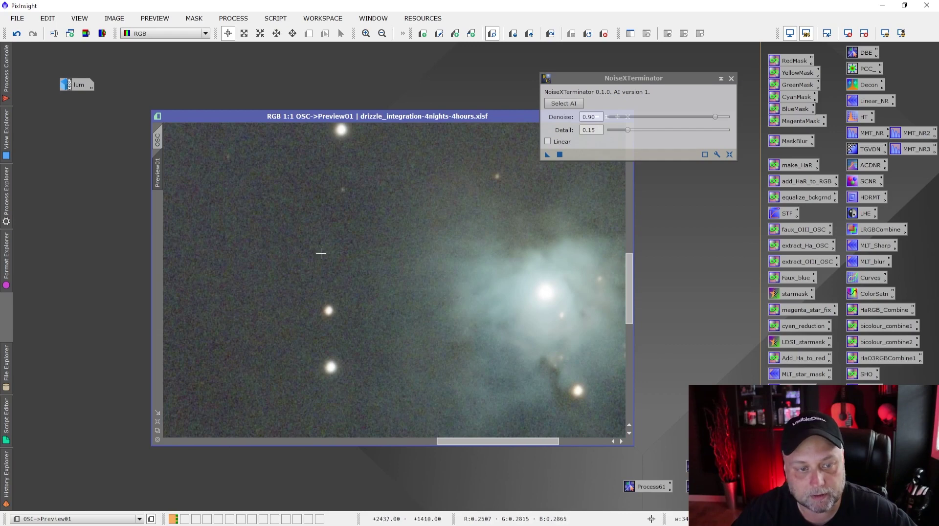
pyautogui.hotkey('ctrl', 'shift', 'z')
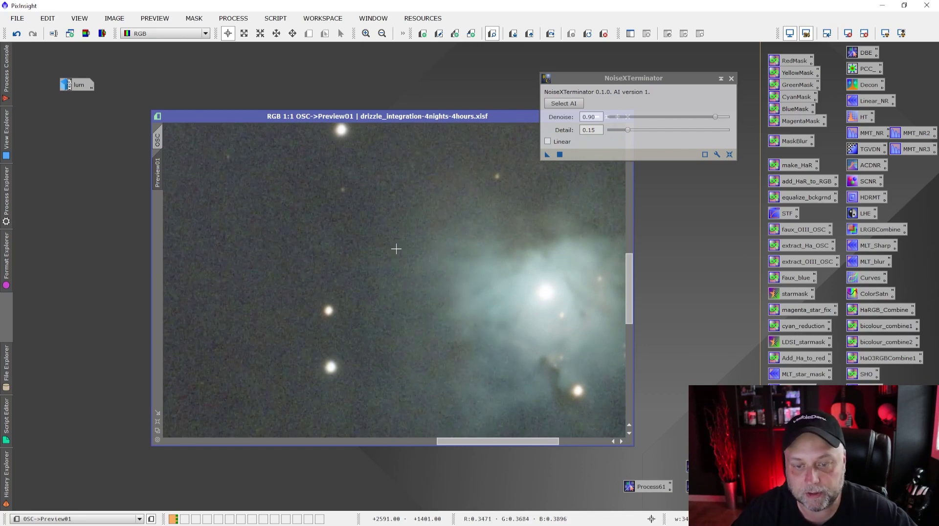
pyautogui.hotkey('ctrl', 'shift', 'z')
pyautogui.hotkey('ctrl', 'shift', 'z')
pyautogui.hotkey('ctrl', 'shift', 'z')
pyautogui.hotkey('ctrl', 'shift', 'z')
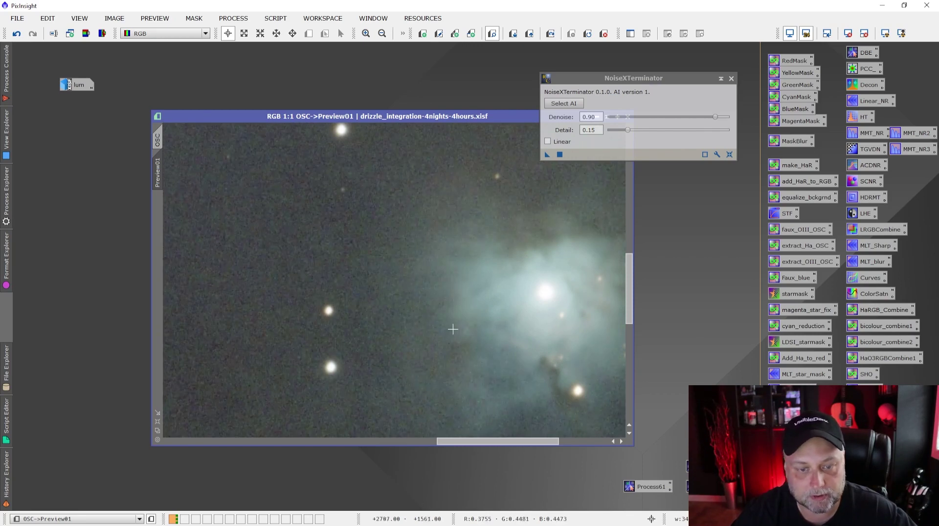
pyautogui.moveTo(467, 442); pyautogui.dragTo(283, 450)
pyautogui.scroll(-1, 307, 354)
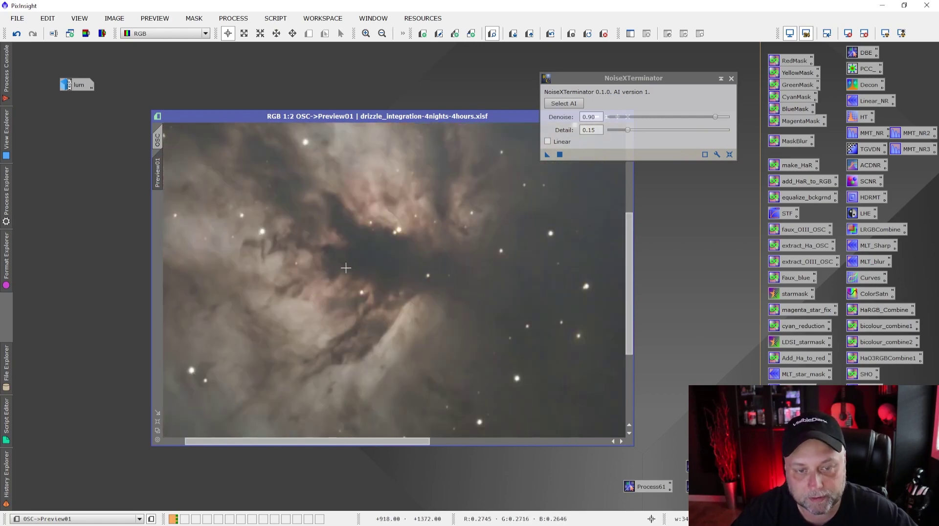
pyautogui.scroll(-1, 410, 279)
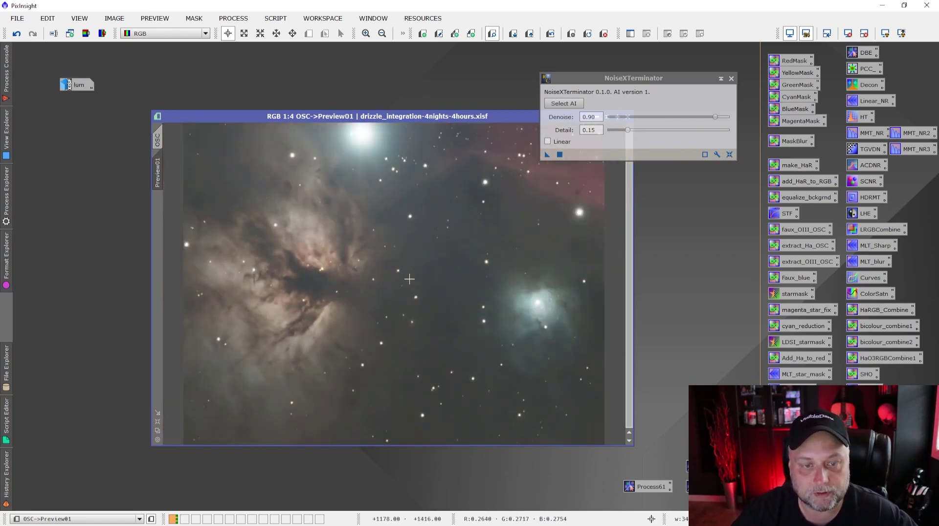
pyautogui.scroll(-1, 409, 279)
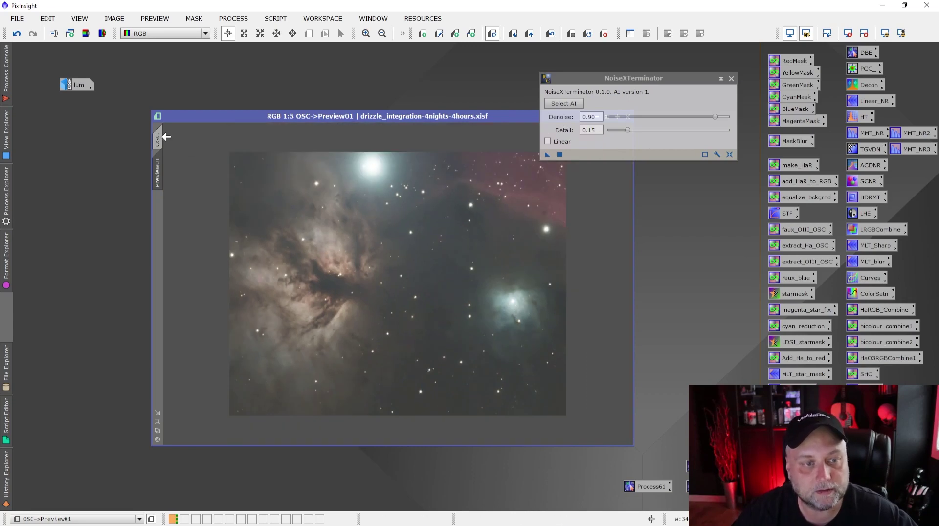